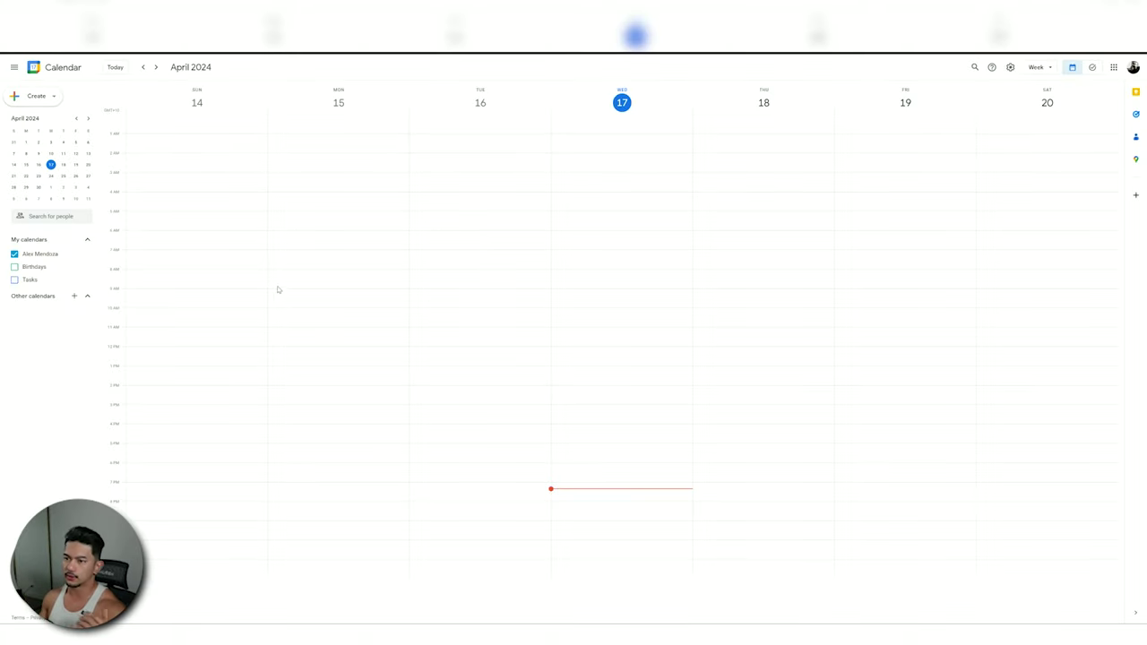
Create a grey Work event starting Monday 15 April from 9 am to 5 pm, repeating Monday to Friday.
{"action": "left_click", "coordinate": [307, 297]}
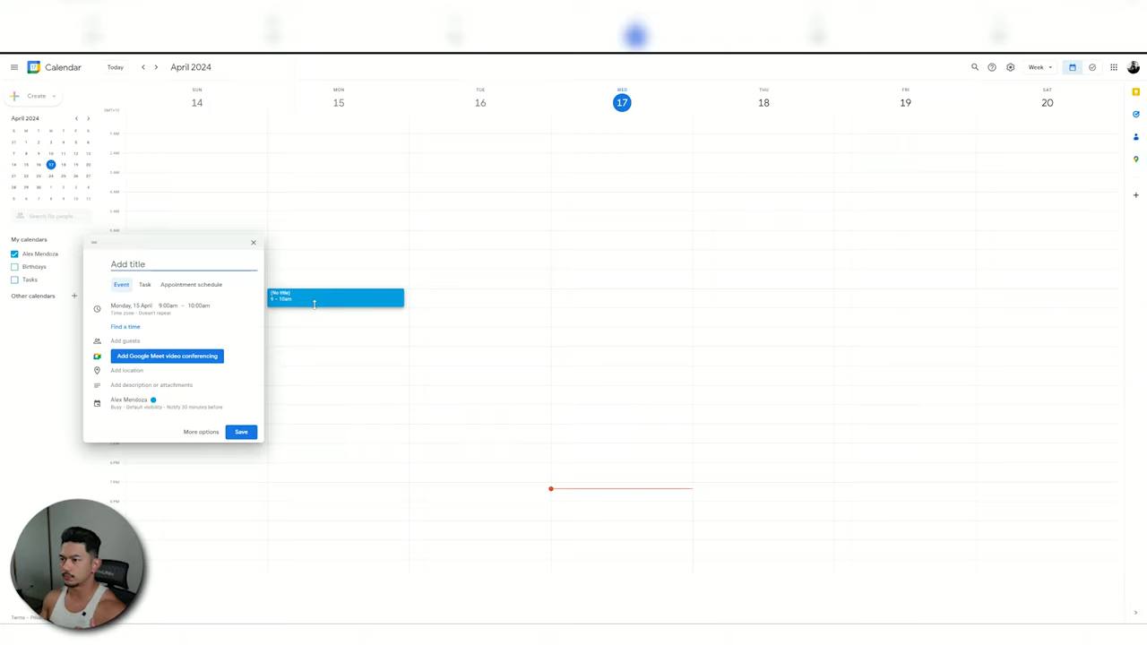
{"action": "left_click_drag", "start_coordinate": [314, 304], "coordinate": [314, 462]}
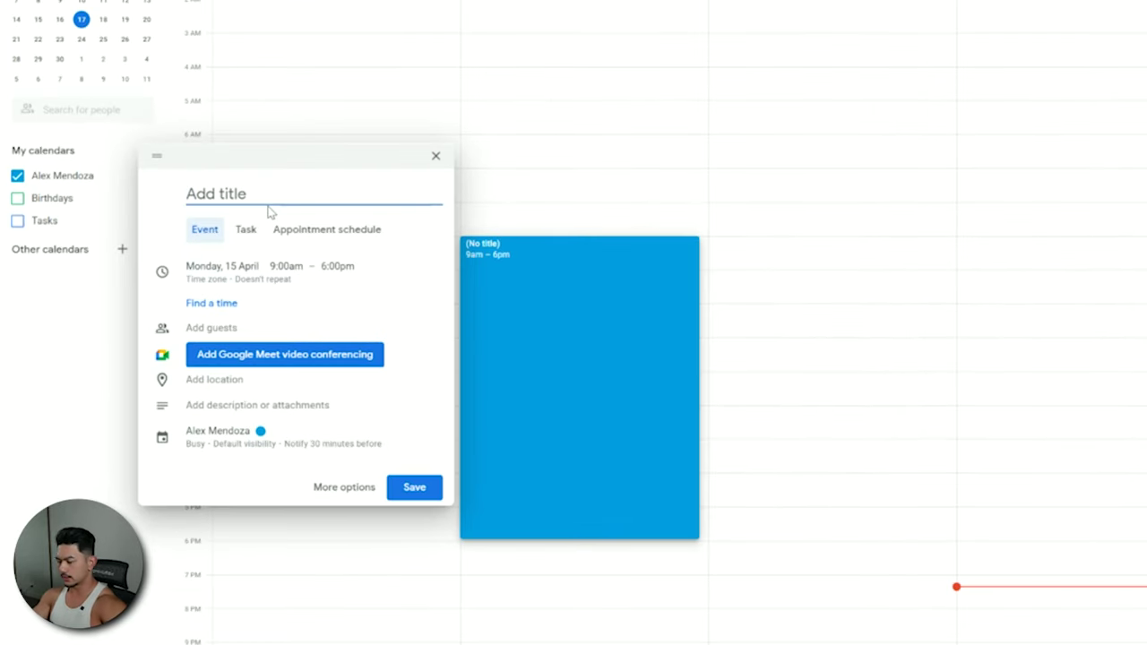
{"action": "left_click", "coordinate": [260, 430]}
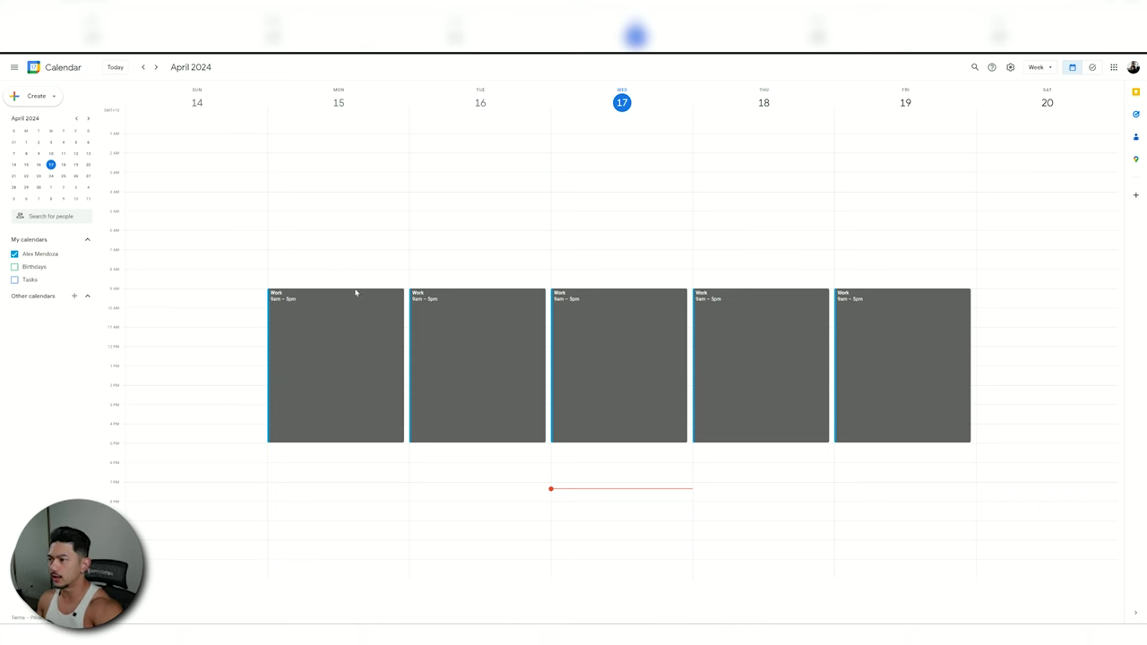
Add a grey event titled Travel on Monday 15 April from 7:00 to 8:30 am.
{"action": "left_click", "coordinate": [337, 266]}
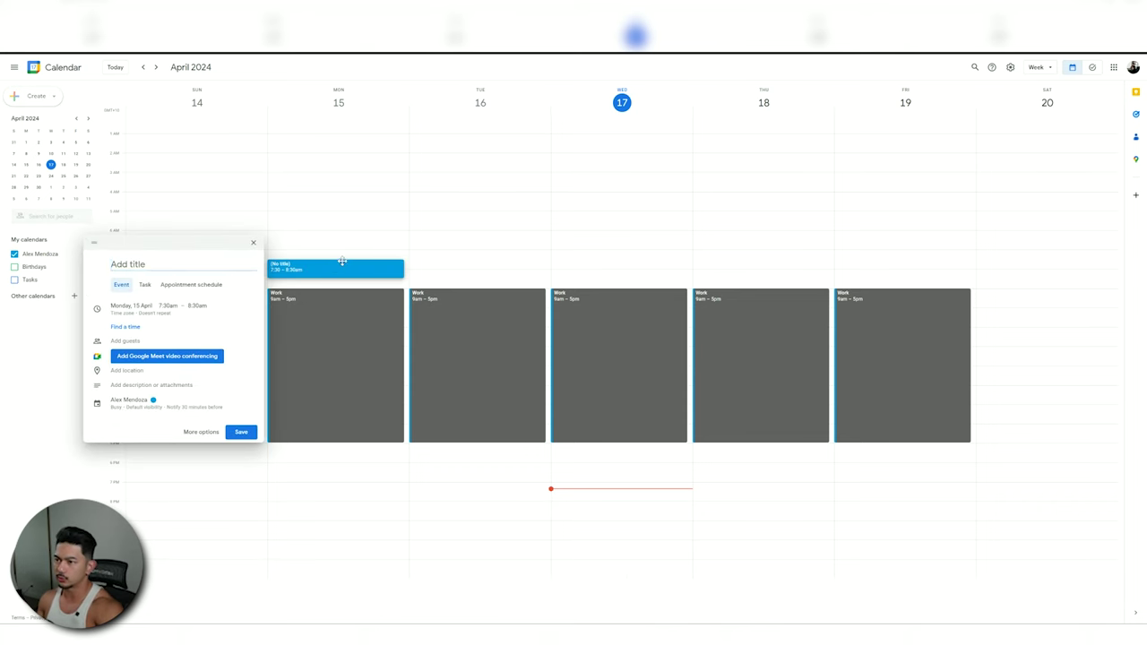
{"action": "left_click_drag", "start_coordinate": [341, 261], "coordinate": [341, 251]}
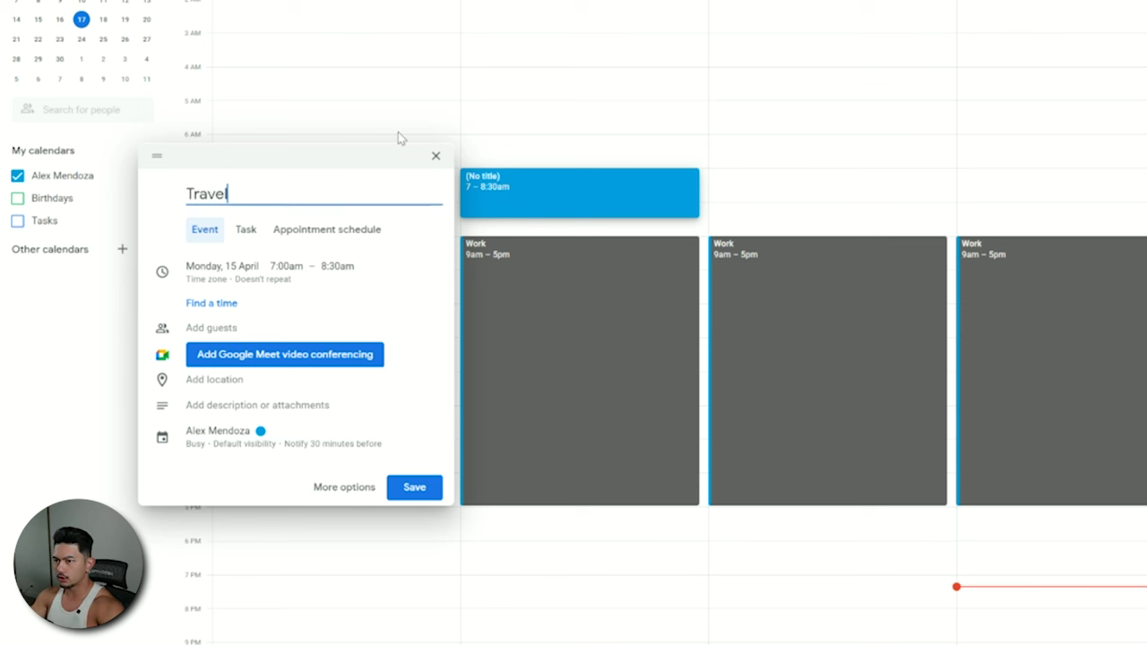
{"action": "key", "text": "Return"}
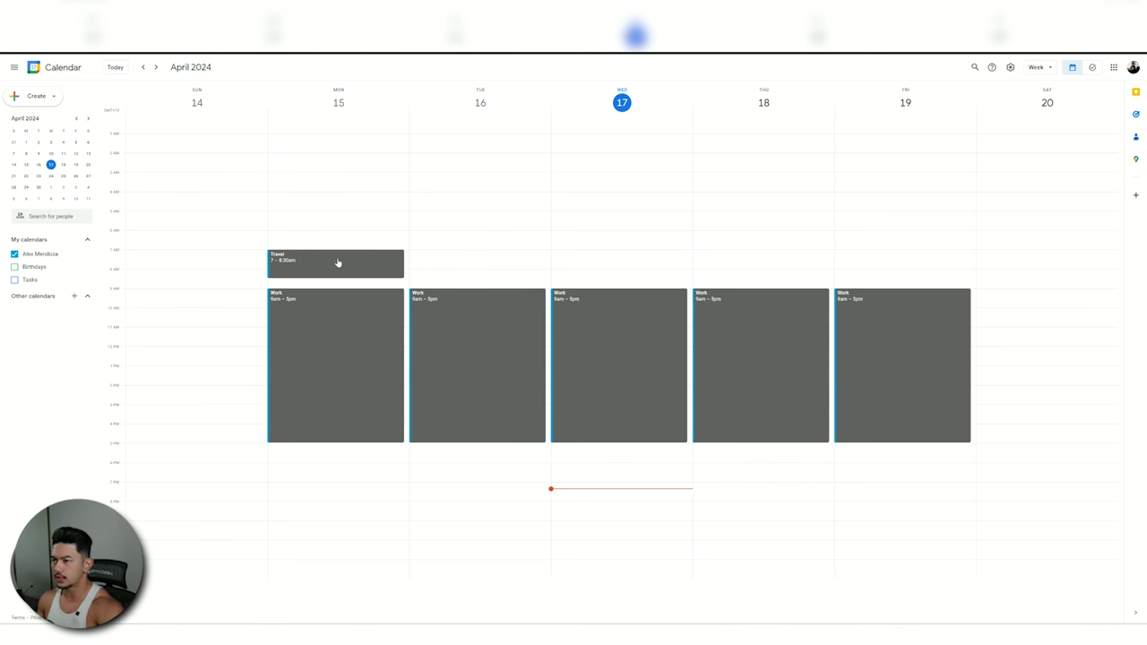
Set Monday's Travel event to repeat every week from Monday to Friday and save it.
{"action": "left_click_drag", "start_coordinate": [308, 274], "coordinate": [305, 280]}
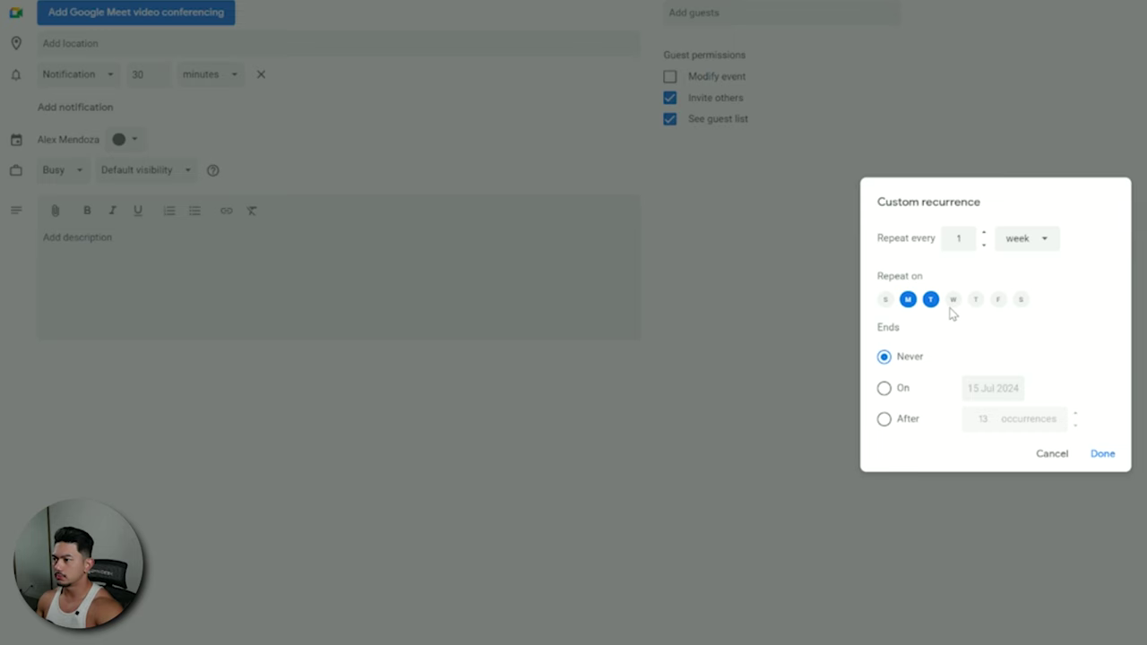
{"action": "left_click", "coordinate": [1103, 454]}
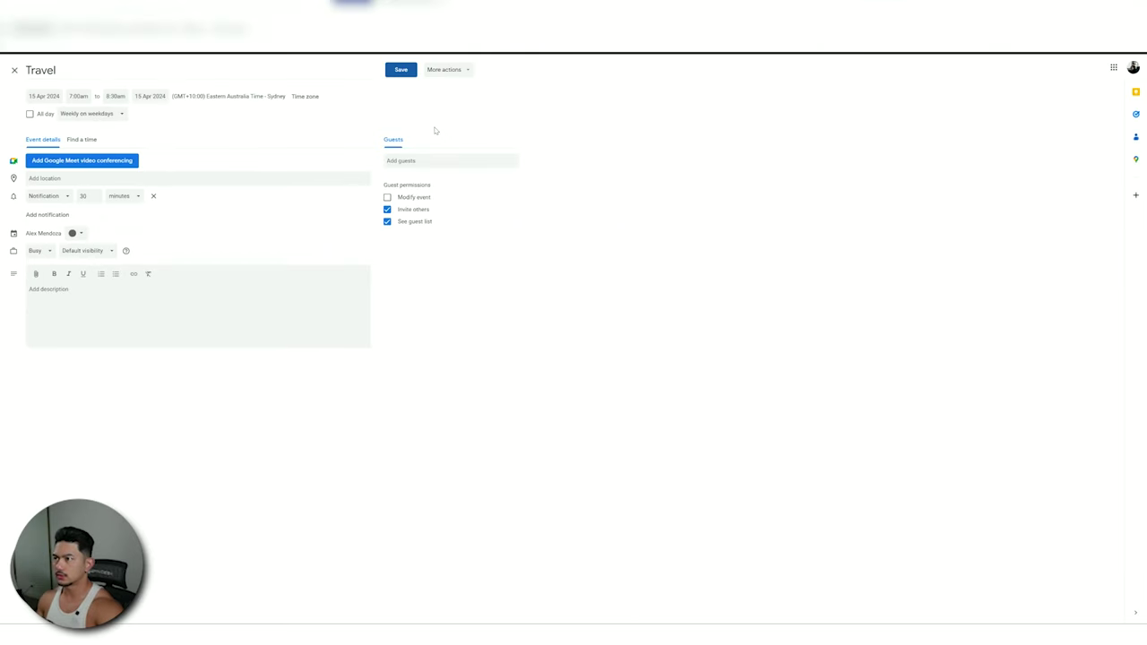
{"action": "left_click", "coordinate": [402, 69]}
Duplicate the morning Travel series and move the copy to 5:30–7 pm on every weekday.
{"action": "left_click", "coordinate": [363, 271]}
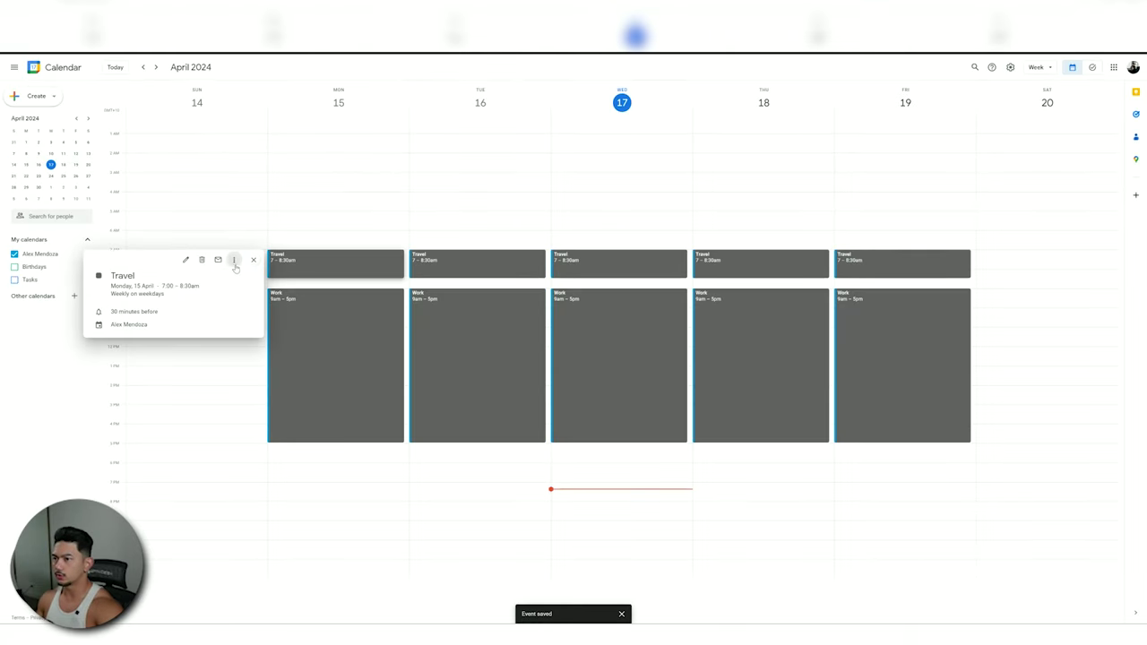
{"action": "left_click", "coordinate": [234, 260]}
{"action": "left_click", "coordinate": [251, 292]}
{"action": "left_click", "coordinate": [402, 69]}
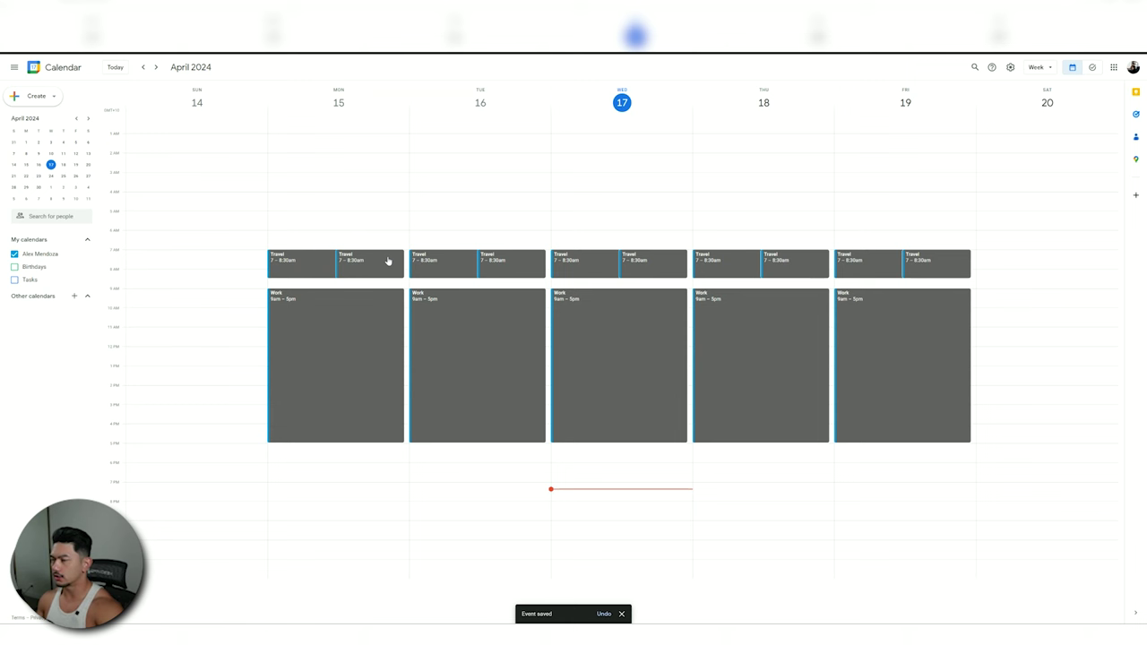
{"action": "left_click_drag", "start_coordinate": [394, 262], "coordinate": [362, 461]}
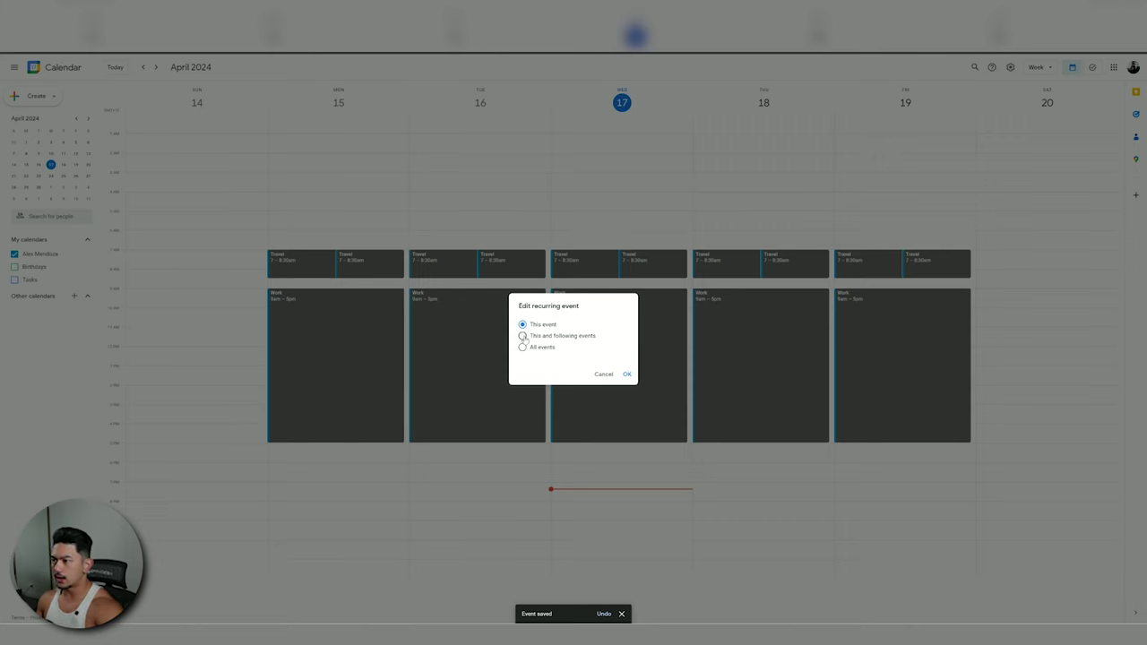
{"action": "left_click", "coordinate": [627, 374]}
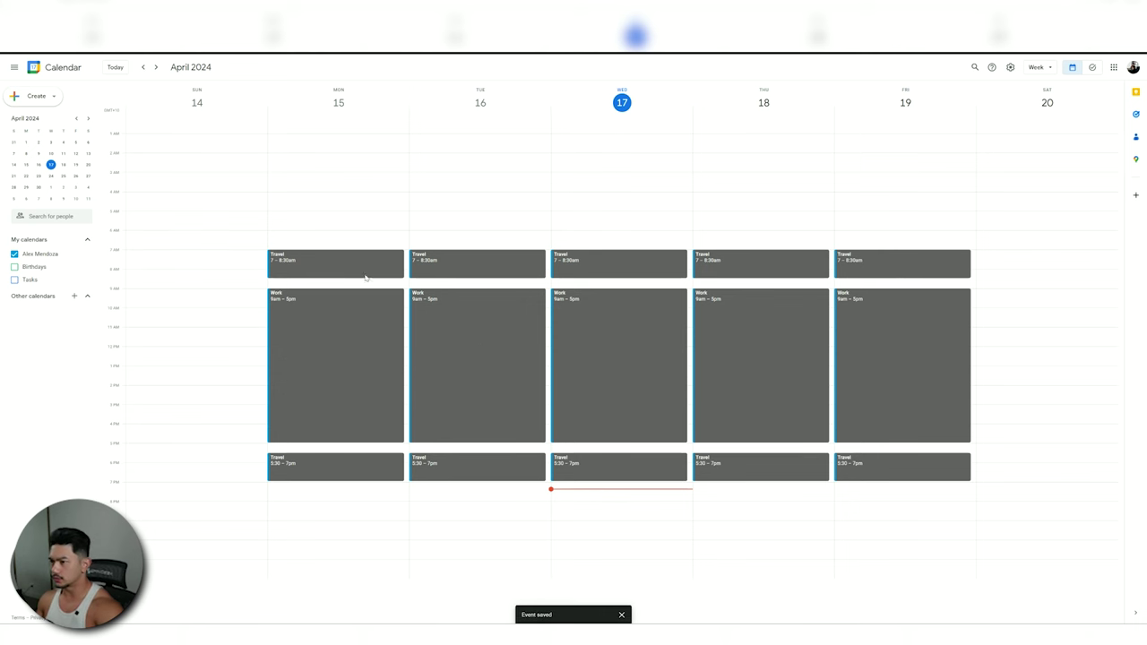
Add two grey weekday events: Get Ready from 6 to 7 am and Get Out Of Bed at 5:45 am.
{"action": "left_click", "coordinate": [324, 240]}
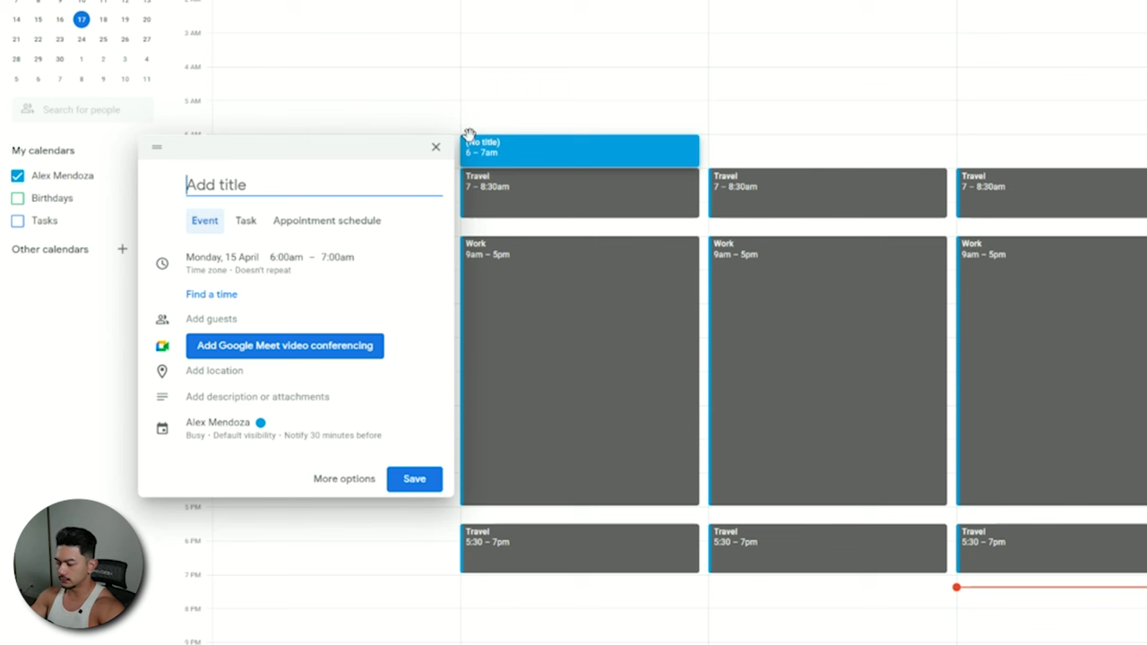
{"action": "type", "text": "Get Ready"}
{"action": "left_click", "coordinate": [234, 430]}
{"action": "left_click", "coordinate": [260, 423]}
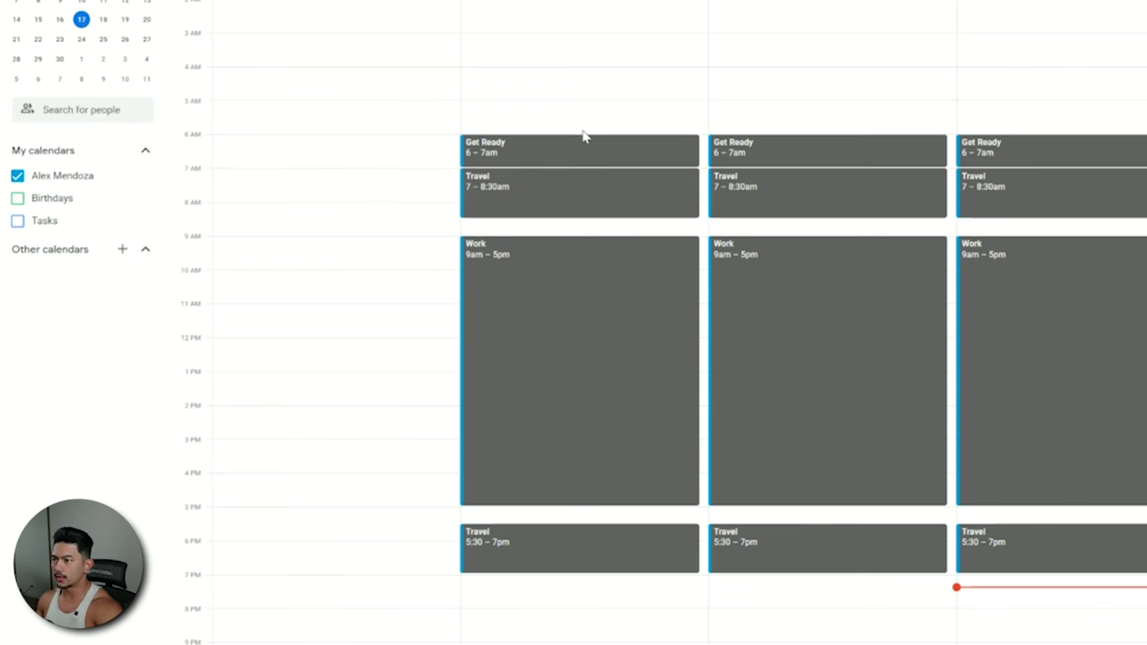
{"action": "left_click_drag", "start_coordinate": [581, 131], "coordinate": [578, 128]}
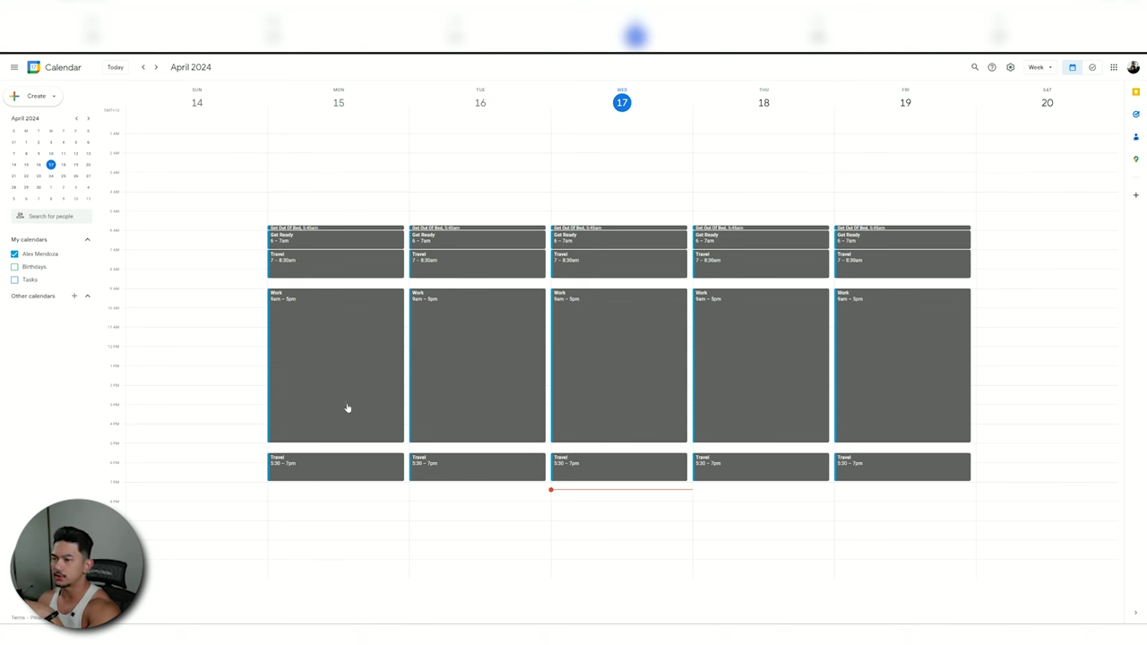
Add a grey Sleep event from 9:45 to 10:15 pm, repeating Monday to Friday.
{"action": "key", "text": "ctrl+v"}
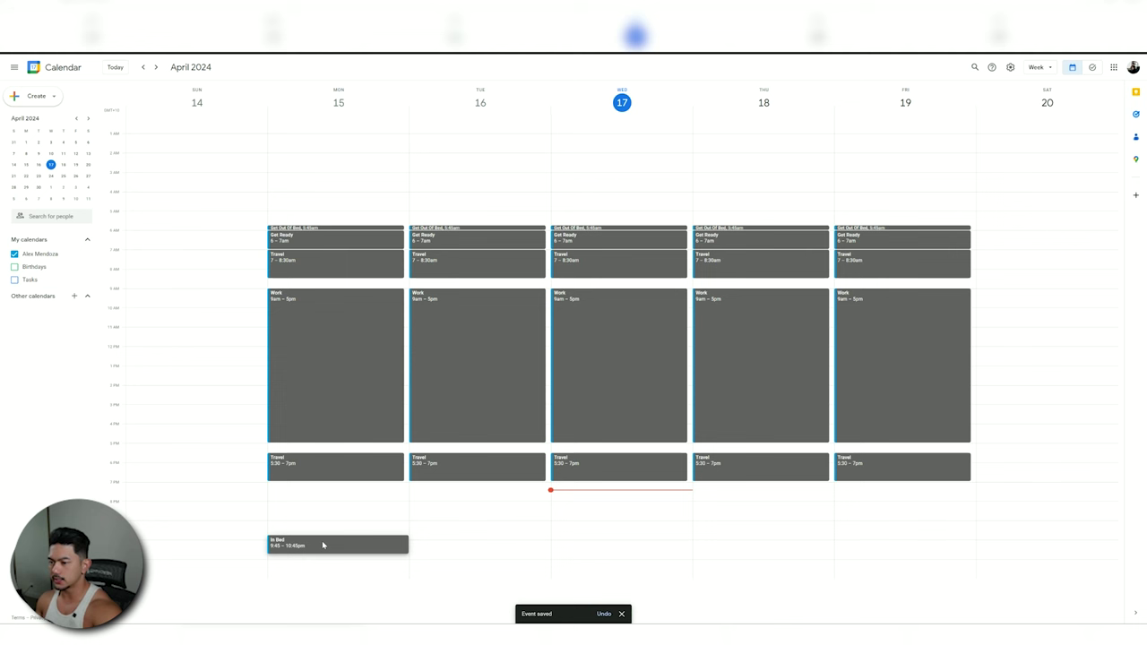
{"action": "left_click", "coordinate": [327, 540]}
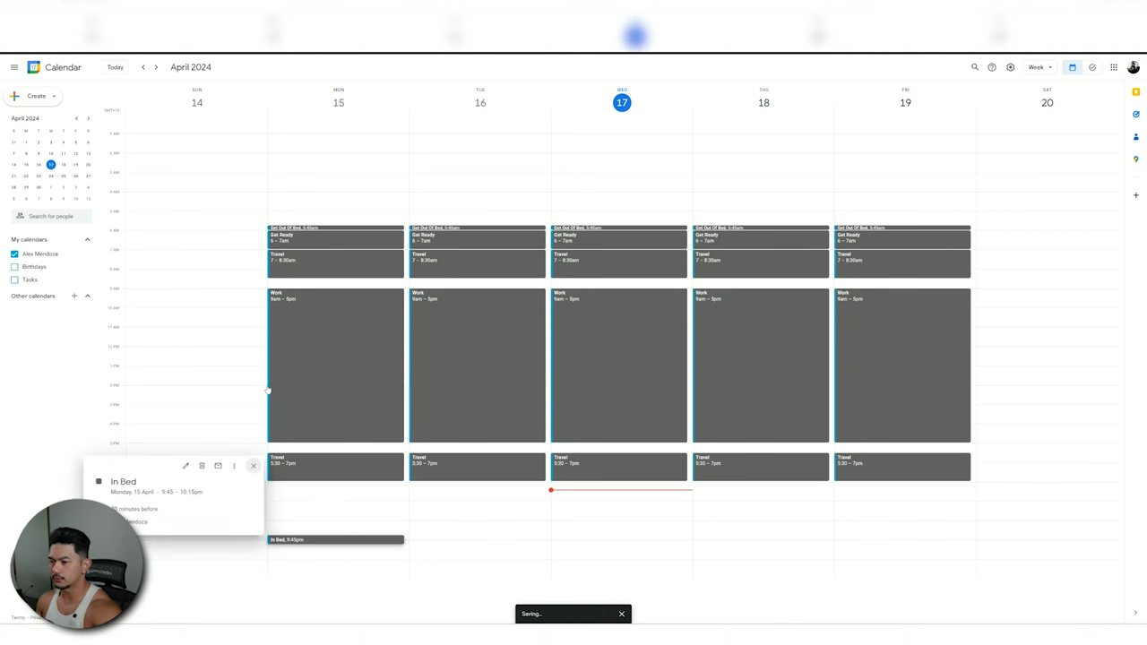
{"action": "left_click", "coordinate": [183, 464]}
{"action": "type", "text": "Sleep"}
{"action": "key", "text": "ctrl+s"}
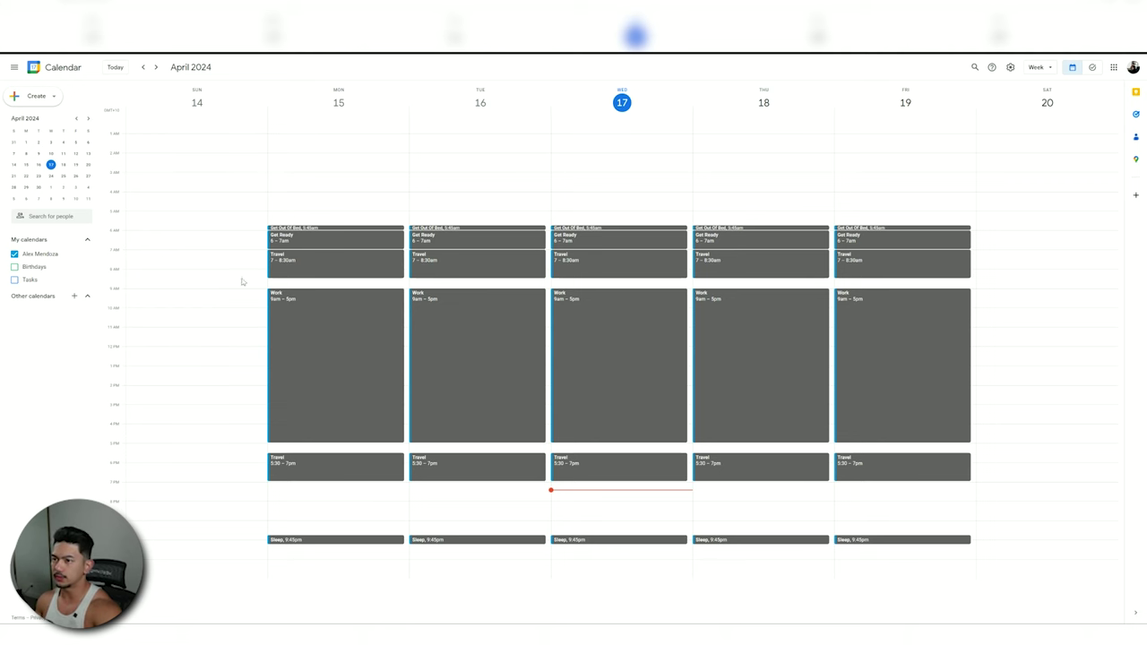
Add two events on both Saturday and Sunday: a grey Sleep In at 9 am and an orange Training from 10 to 11 am.
{"action": "left_click", "coordinate": [190, 294]}
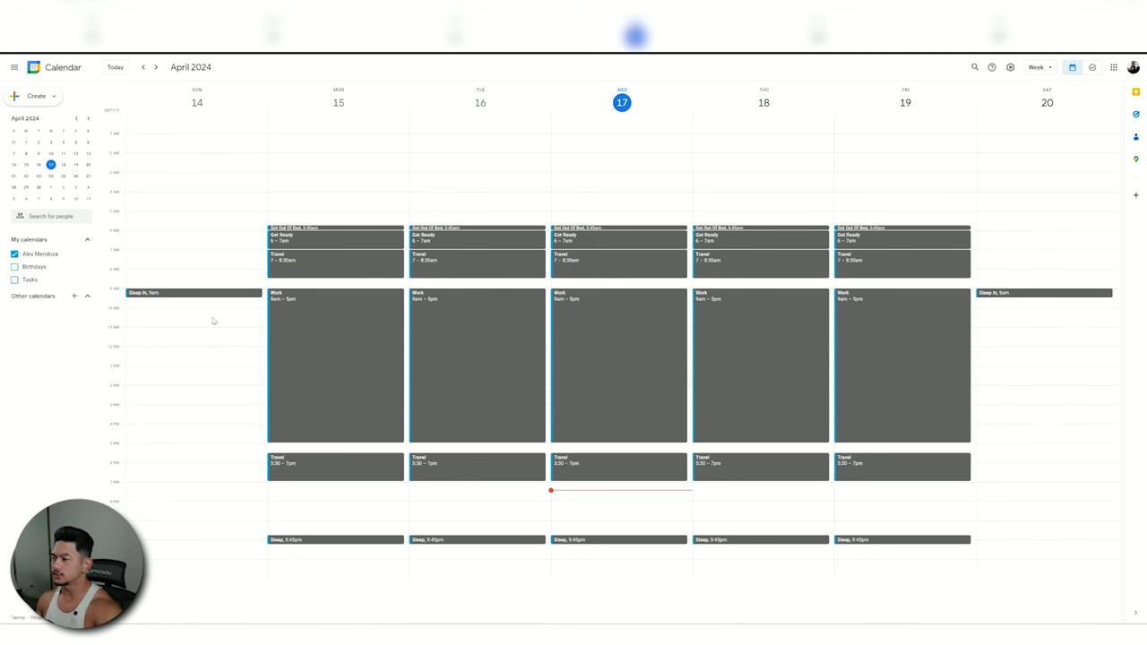
{"action": "left_click", "coordinate": [183, 331]}
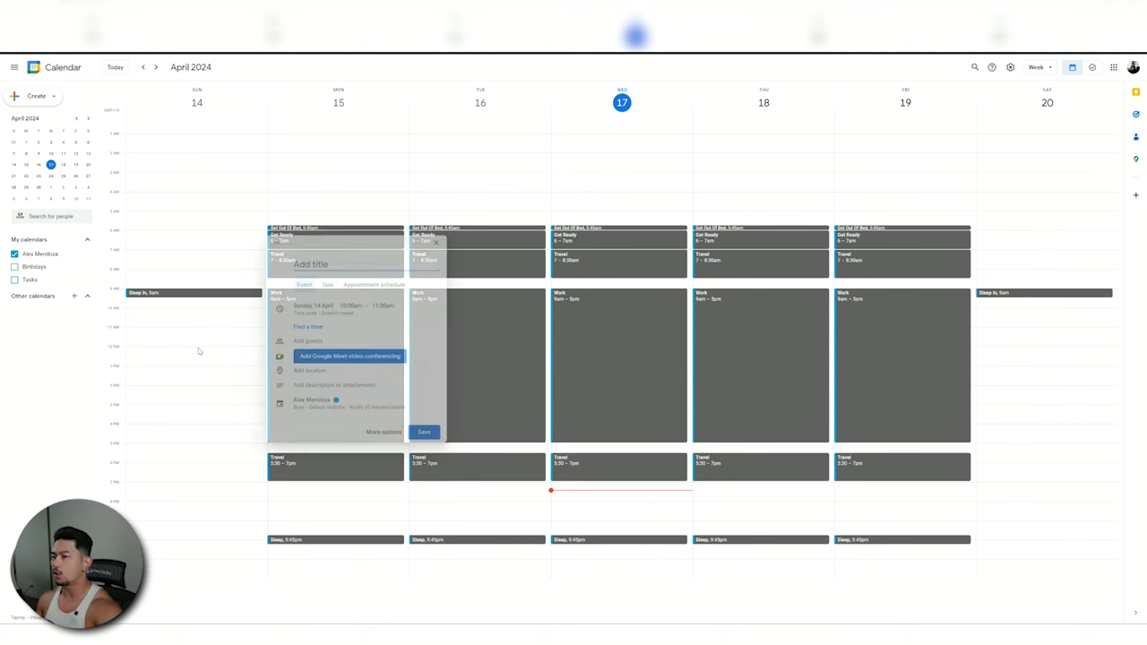
{"action": "left_click", "coordinate": [206, 325]}
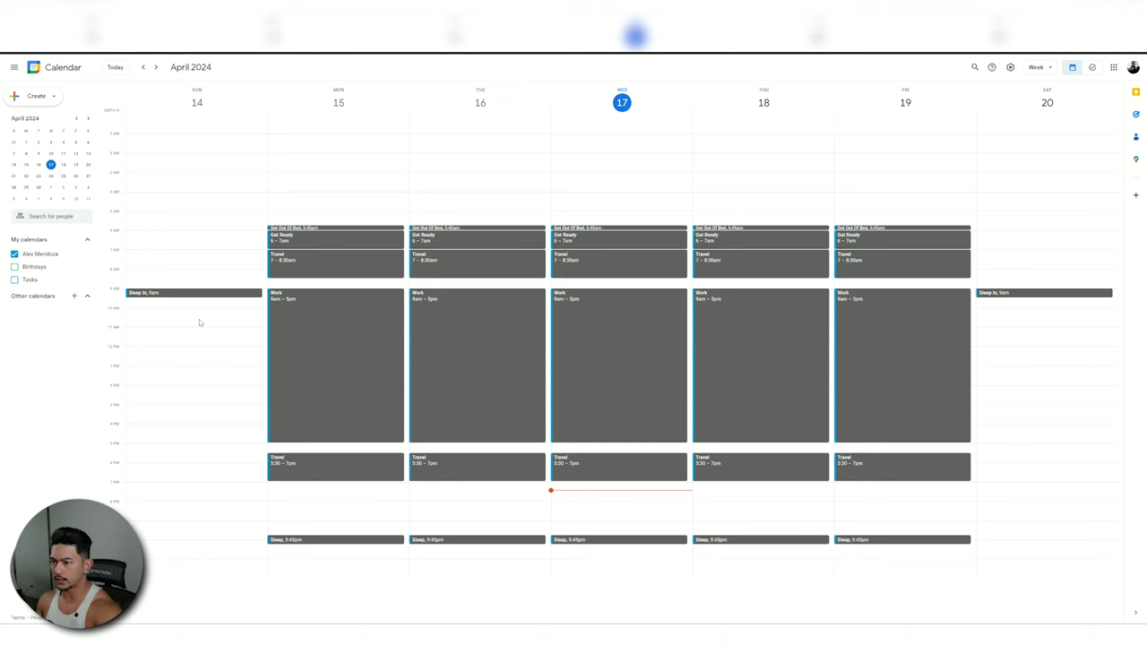
{"action": "left_click", "coordinate": [187, 333]}
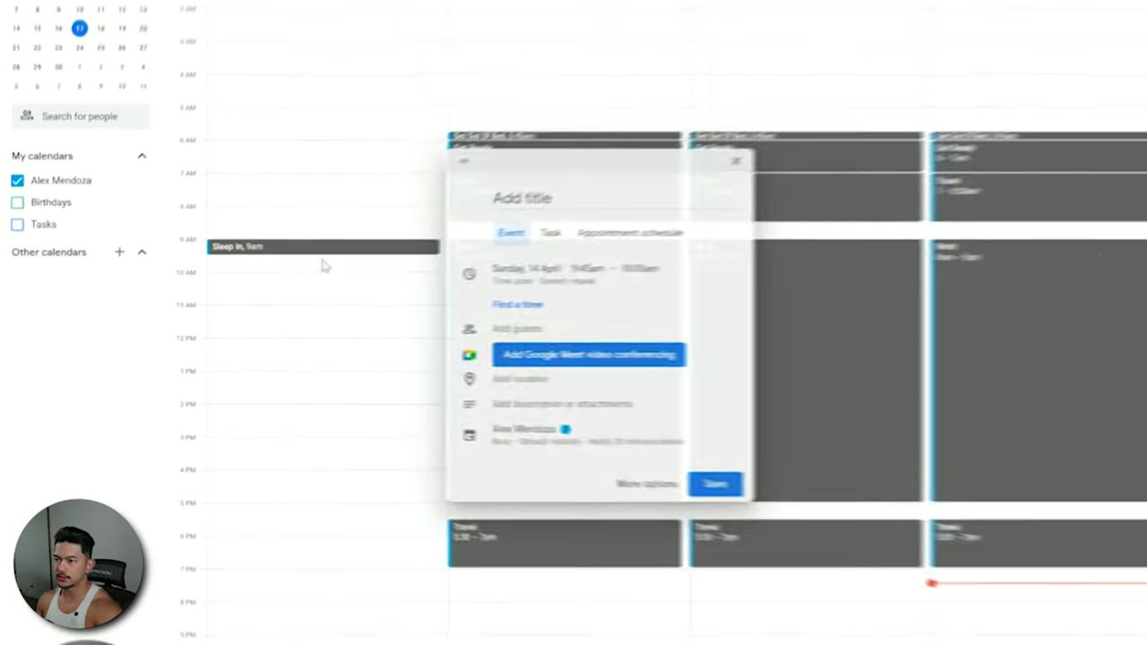
{"action": "left_click", "coordinate": [192, 314]}
{"action": "left_click", "coordinate": [328, 285]}
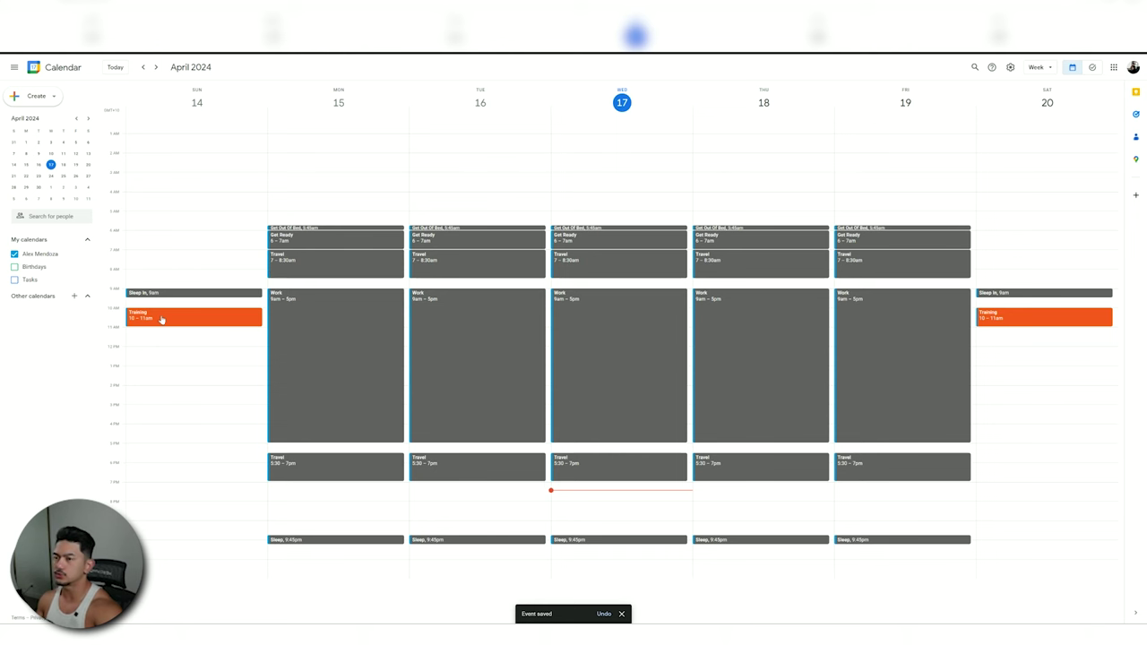
Move the weekend Training event to 10:15–11:15 am, applying the change to this and following events.
{"action": "left_click_drag", "start_coordinate": [191, 318], "coordinate": [191, 313]}
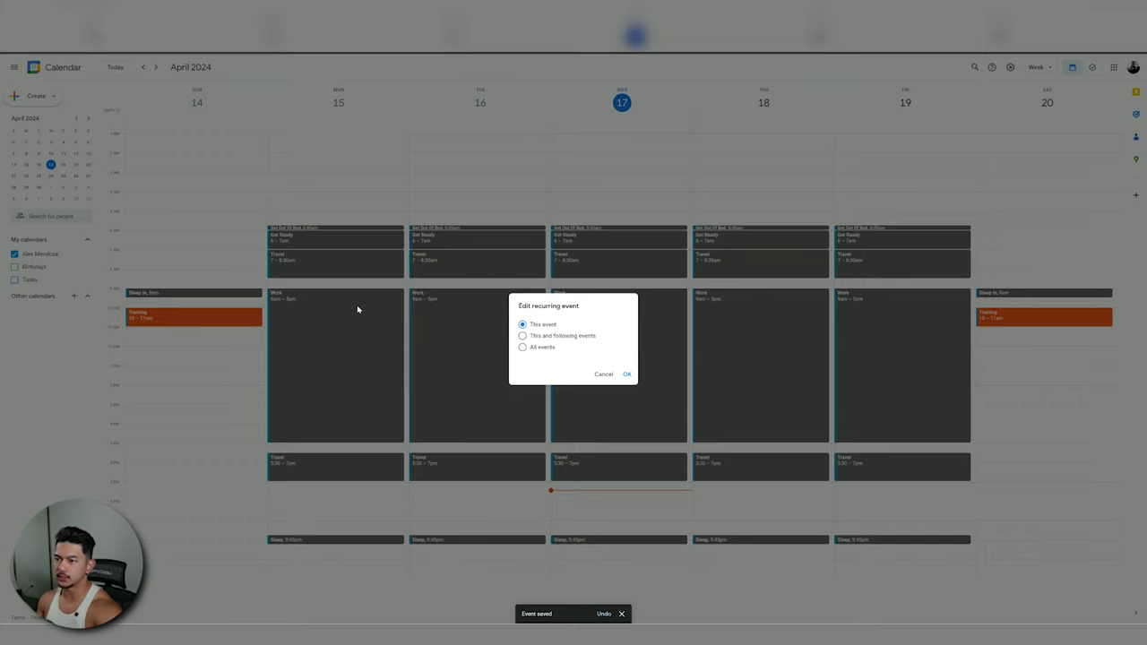
{"action": "left_click", "coordinate": [563, 336]}
{"action": "left_click", "coordinate": [626, 373]}
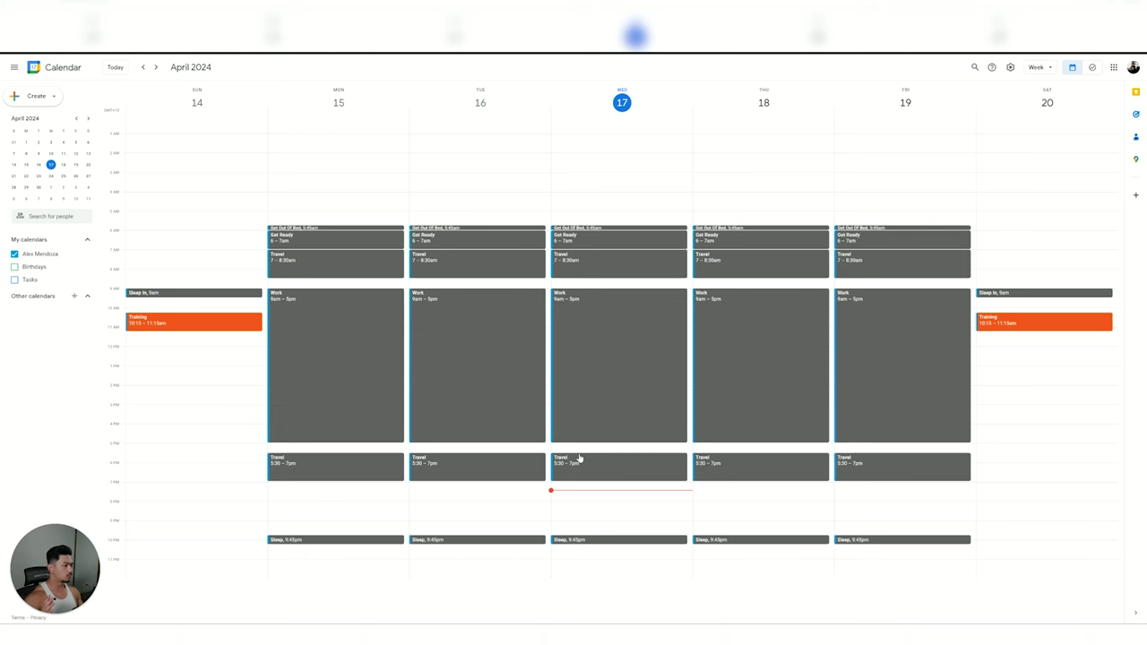
On Wednesday 17 April, end the evening Travel at 6 pm and add an orange Training event from 6 to 7 pm.
{"action": "left_click", "coordinate": [593, 506]}
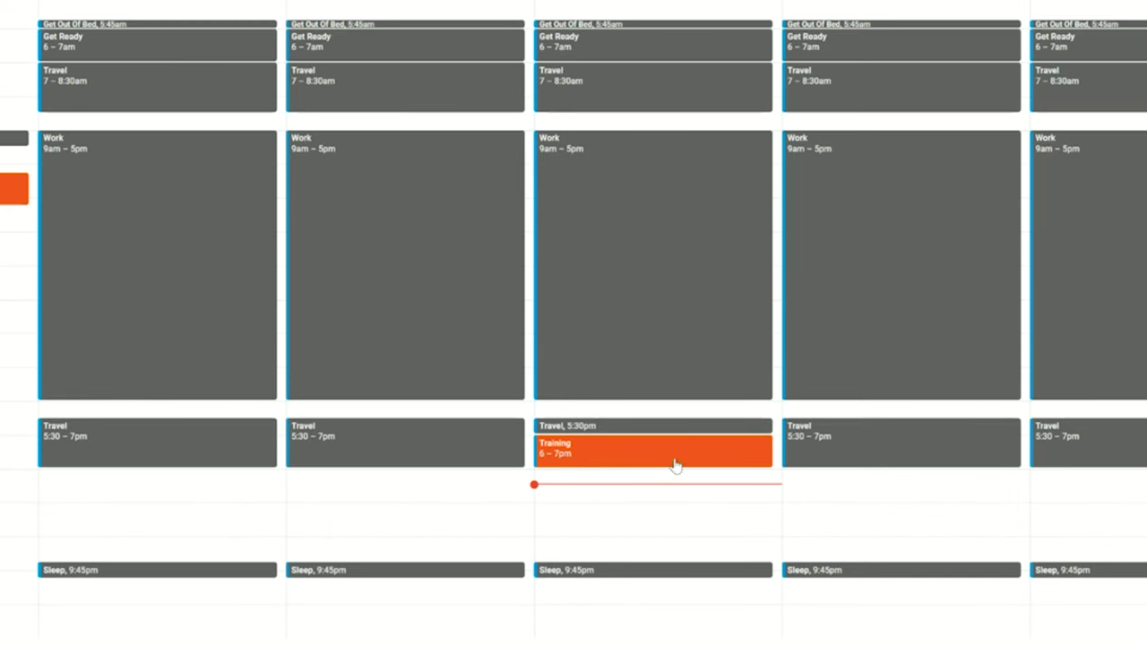
Add a grey Travel event on Wednesday 17 April from 7 to 8 pm, directly after Training.
{"action": "left_click", "coordinate": [667, 488]}
{"action": "left_click", "coordinate": [347, 393]}
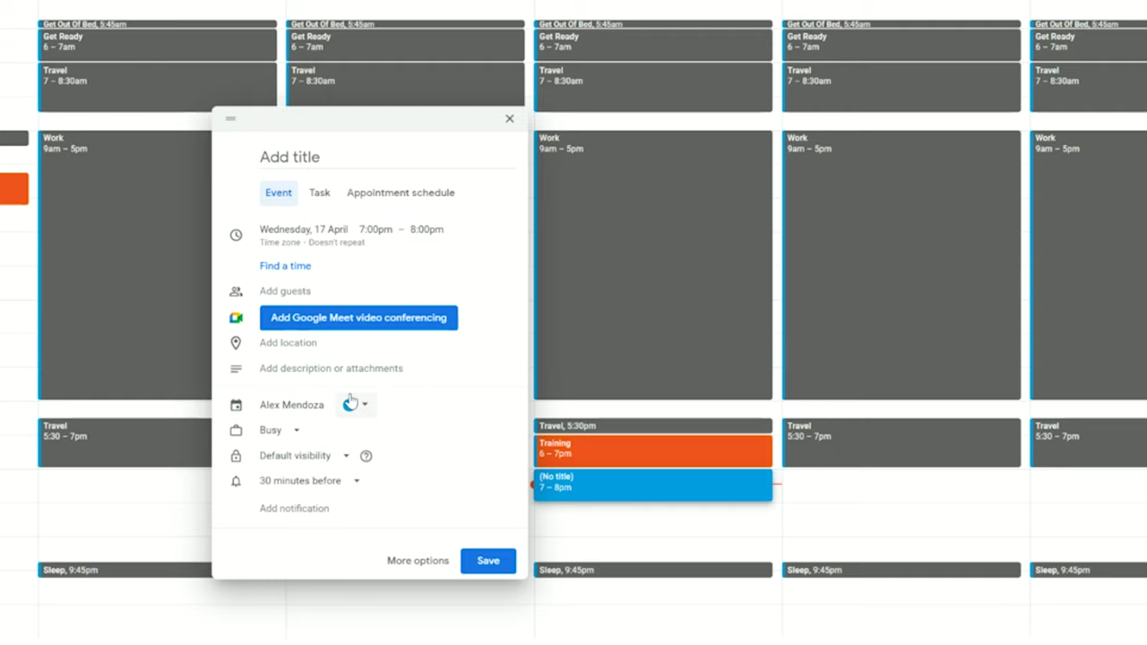
{"action": "left_click", "coordinate": [350, 491]}
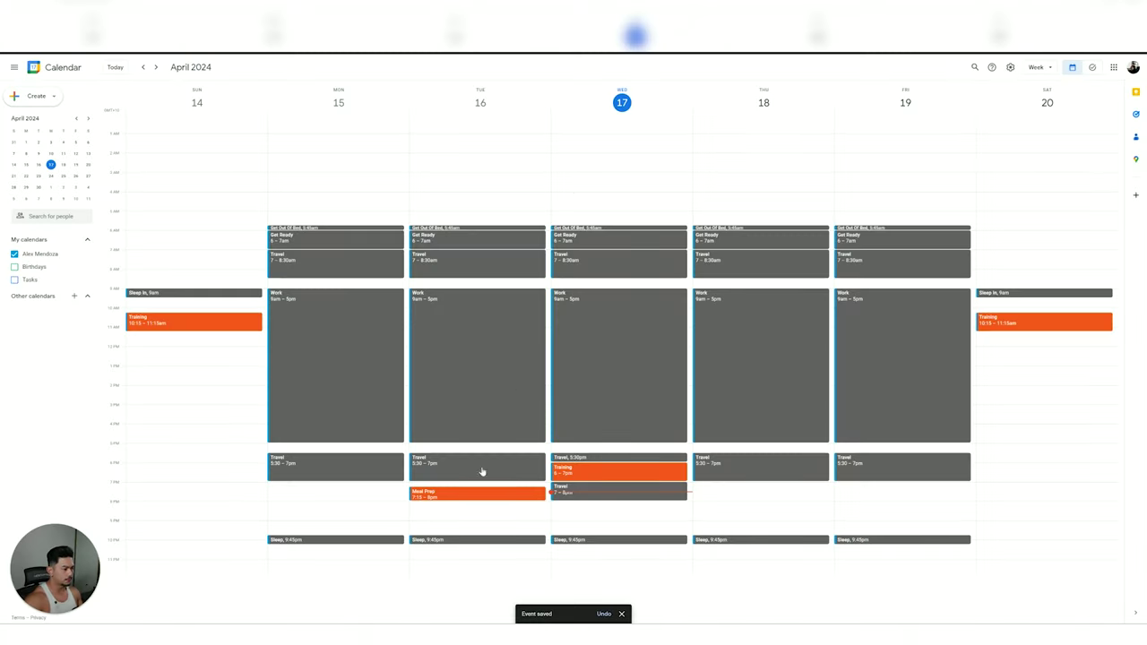
Duplicate Tuesday's Meal Prep event and move the copy to Saturday 20 April from 12 to 12:45 pm.
{"action": "left_click", "coordinate": [497, 492]}
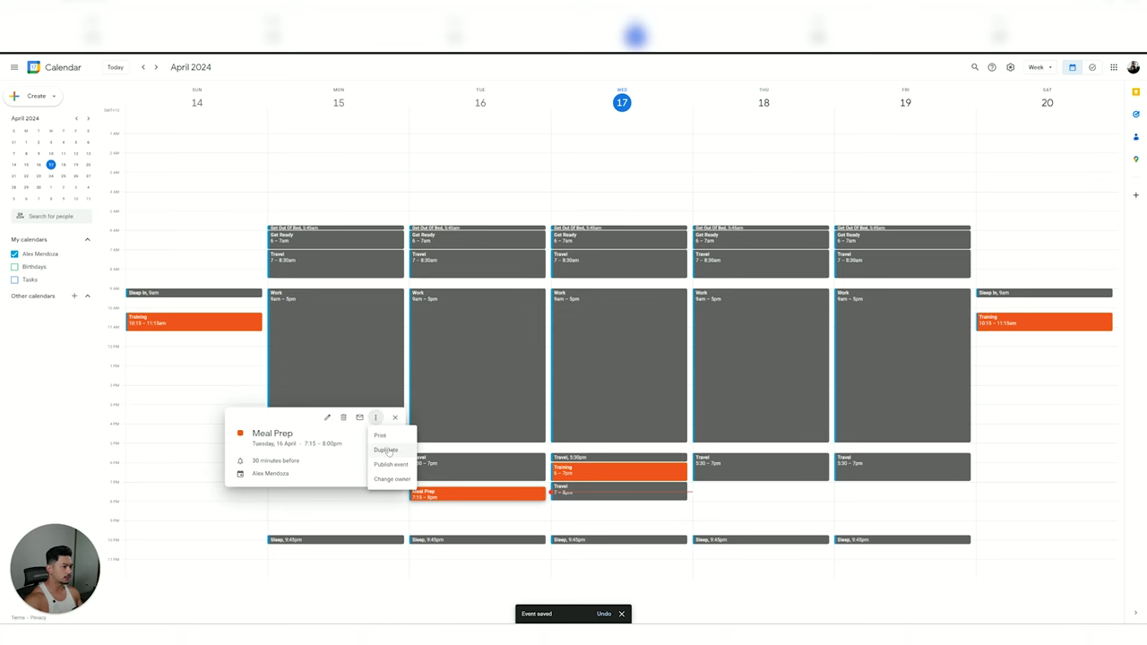
{"action": "left_click", "coordinate": [387, 450]}
{"action": "left_click", "coordinate": [405, 69]}
{"action": "left_click_drag", "start_coordinate": [502, 493], "coordinate": [1065, 353]}
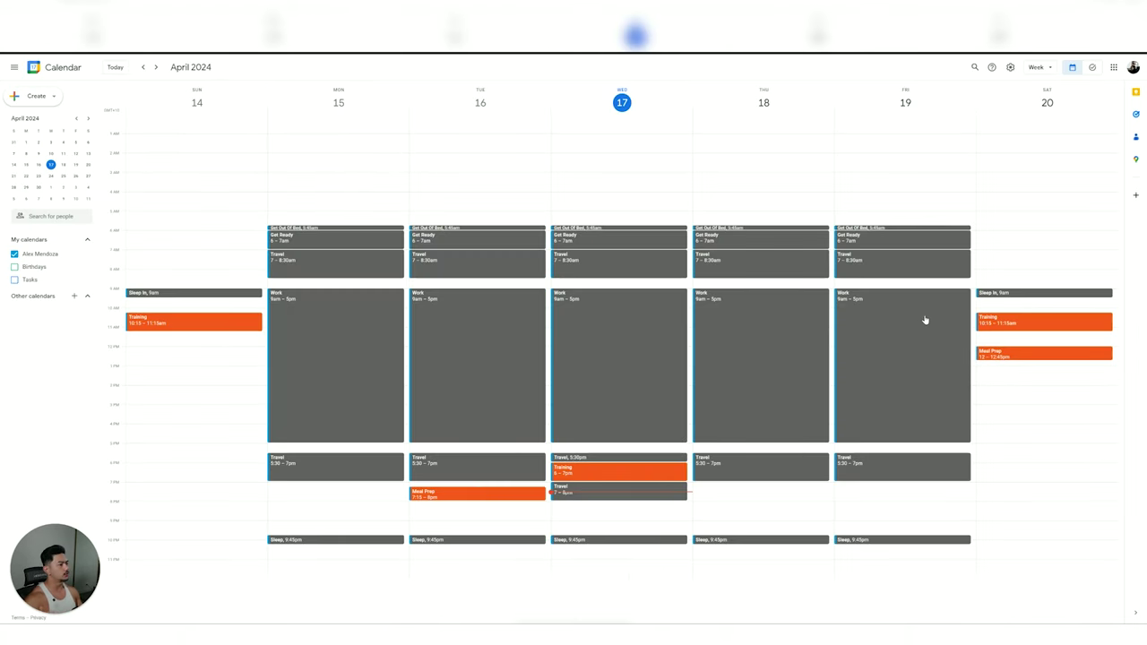